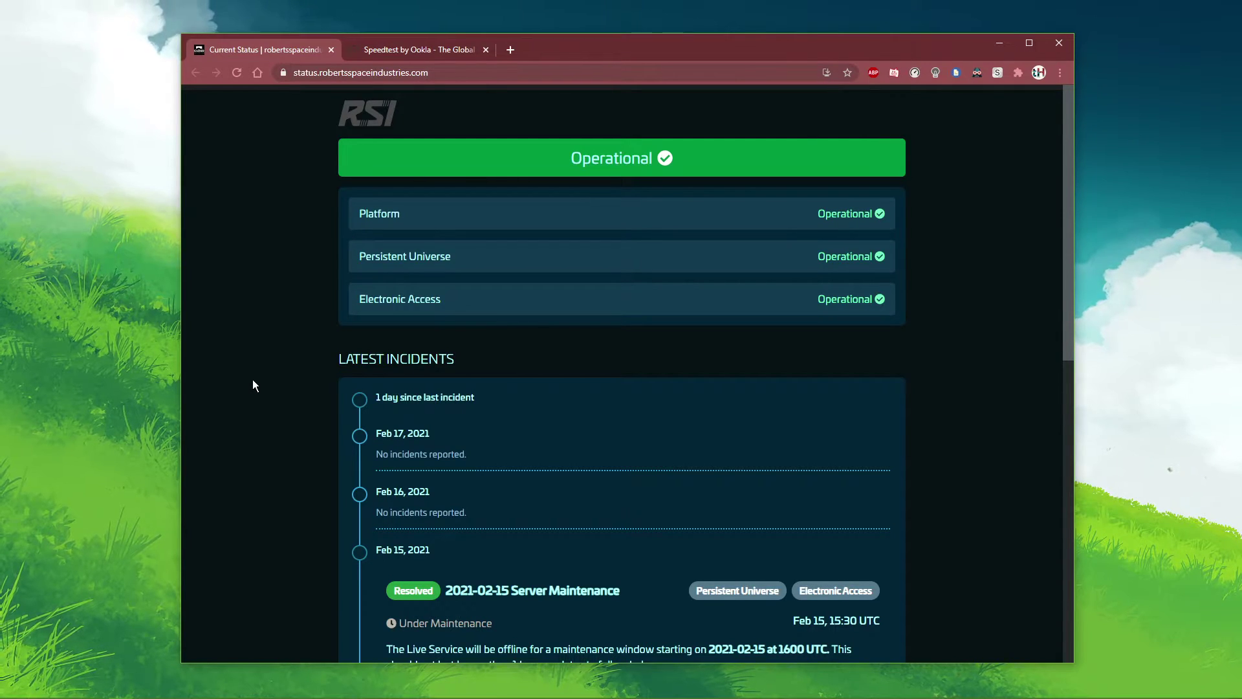
Review the RSI status page, confirming Platform, Persistent Universe and Electronic Access are Operational, then close it
middle_click(253, 396)
left_click(242, 374)
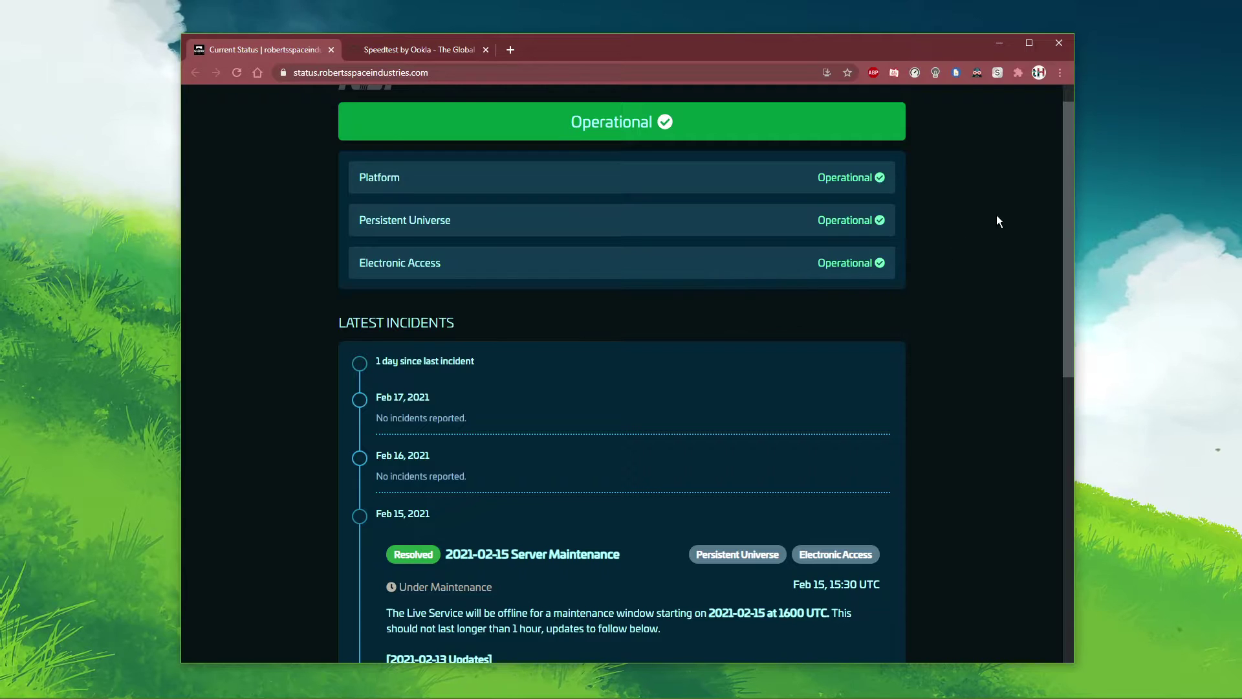
left_click_drag(1062, 141, 1030, 92)
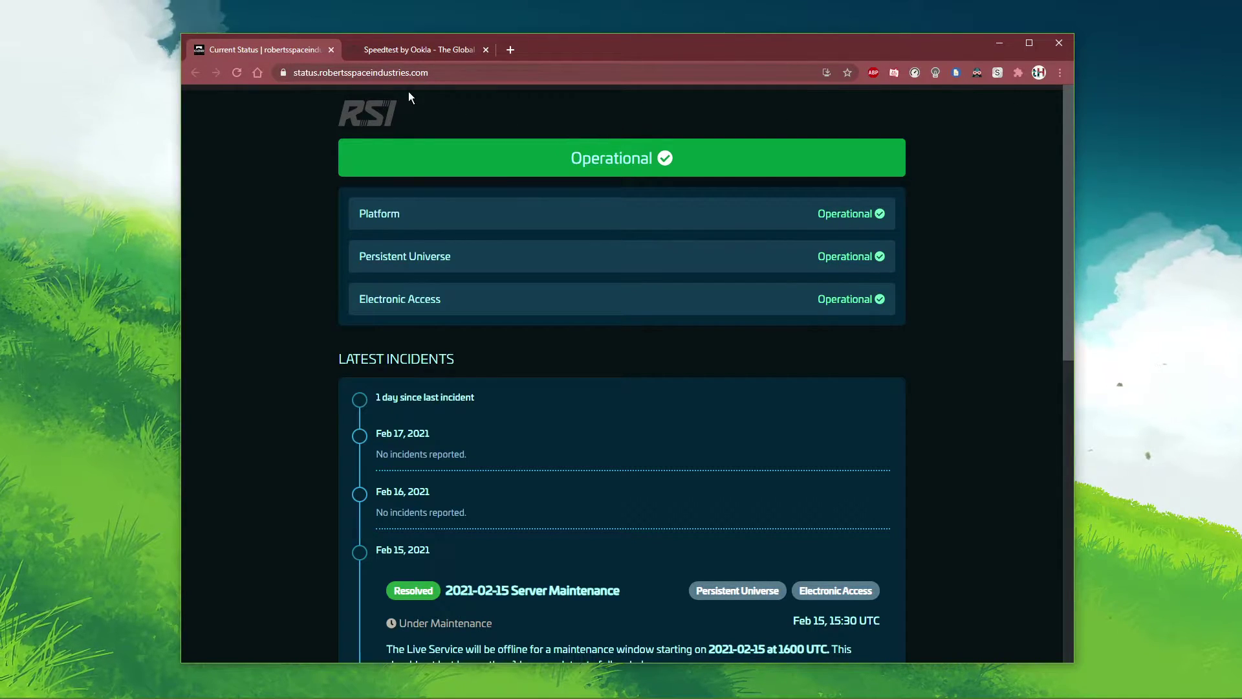
left_click(332, 54)
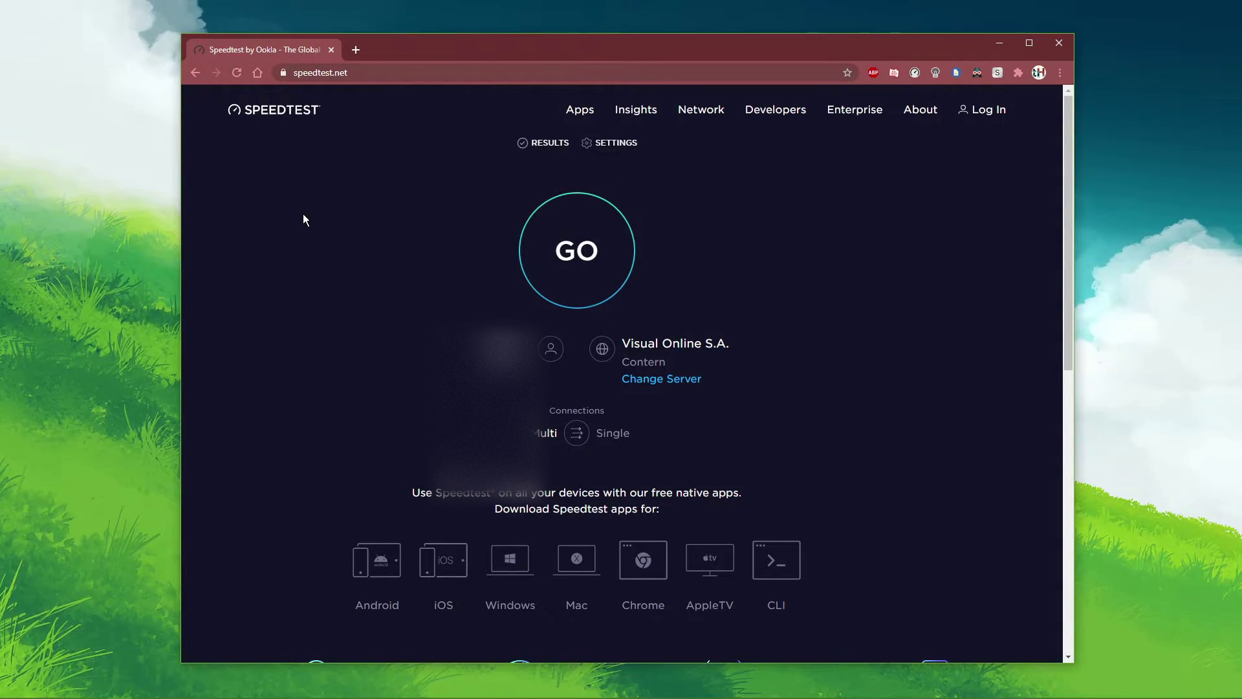
Run the Speedtest by Ookla test, measuring 11 ms ping and 72.34 Mbps download
left_click(530, 248)
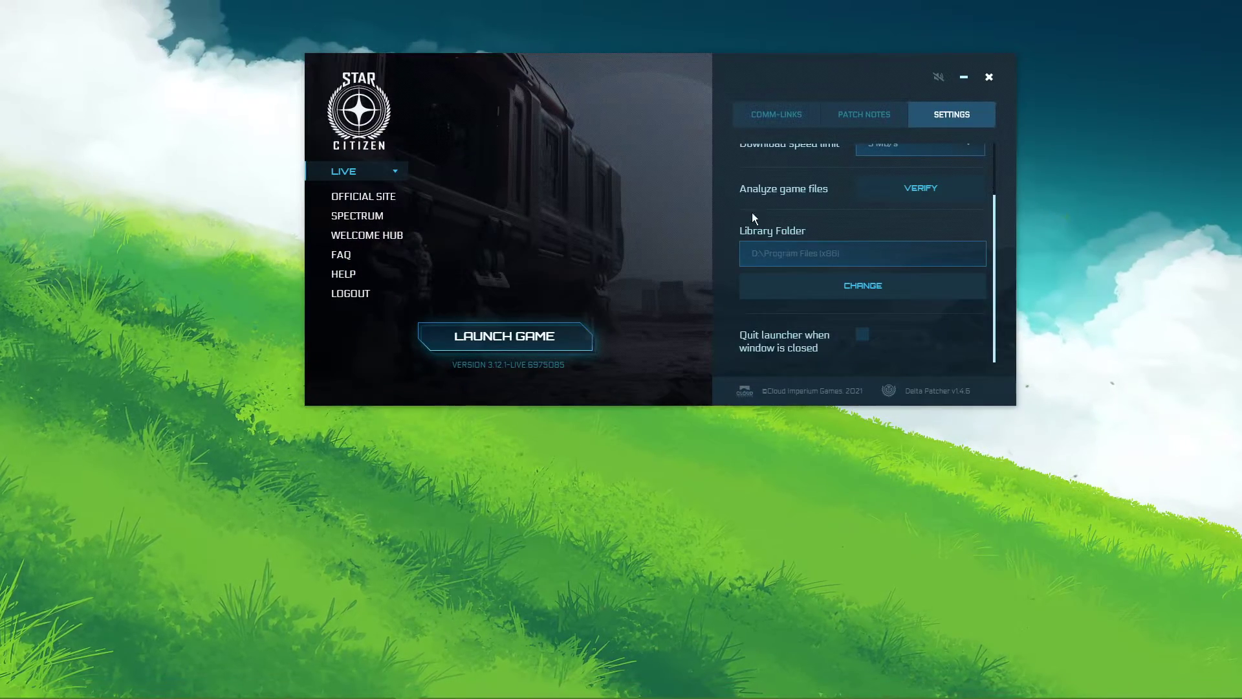
Centre the RSI Launcher window and scroll its Settings up to Concurrent downloads and Verify
left_click_drag(771, 56, 676, 122)
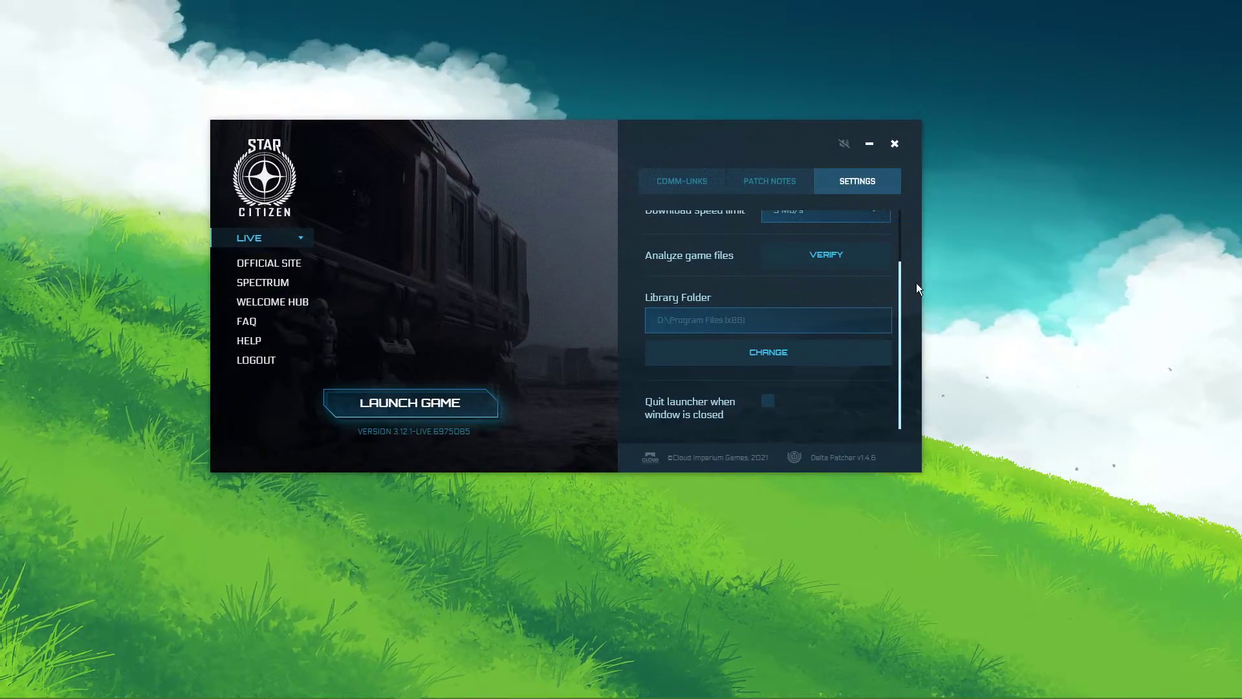
left_click_drag(901, 285, 907, 231)
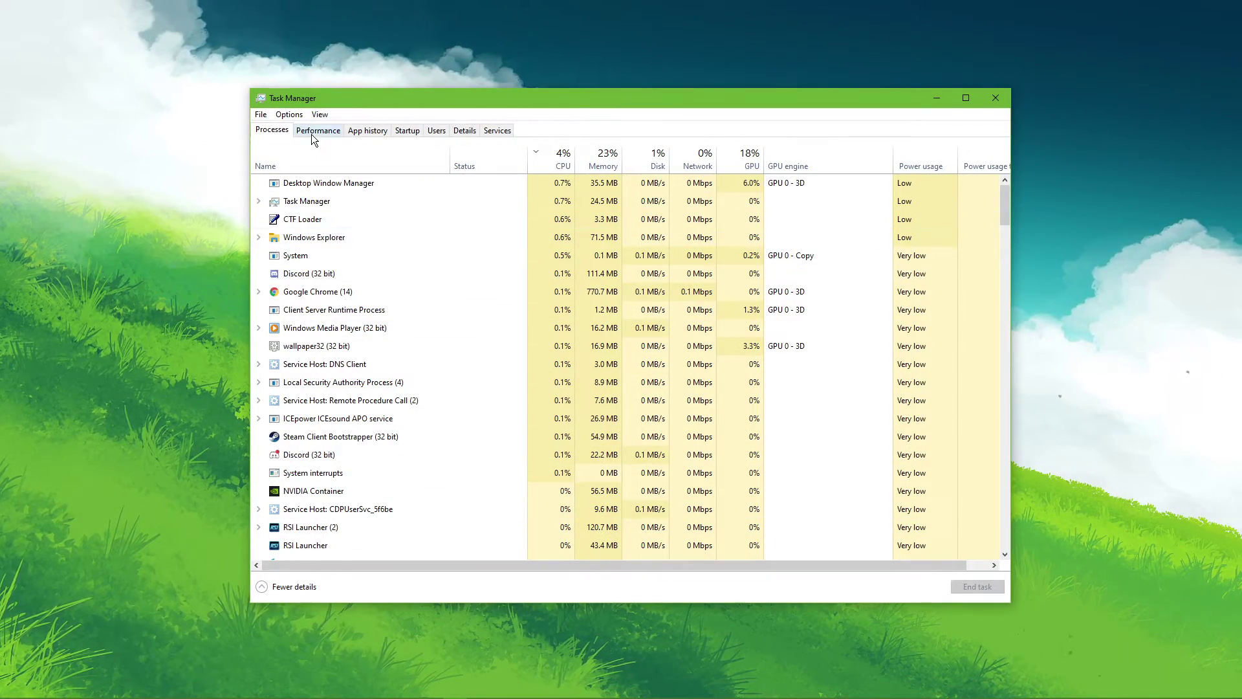
Open Resource Monitor from Task Manager's Performance view and expand Processes with Network Activity
left_click(314, 130)
left_click(346, 581)
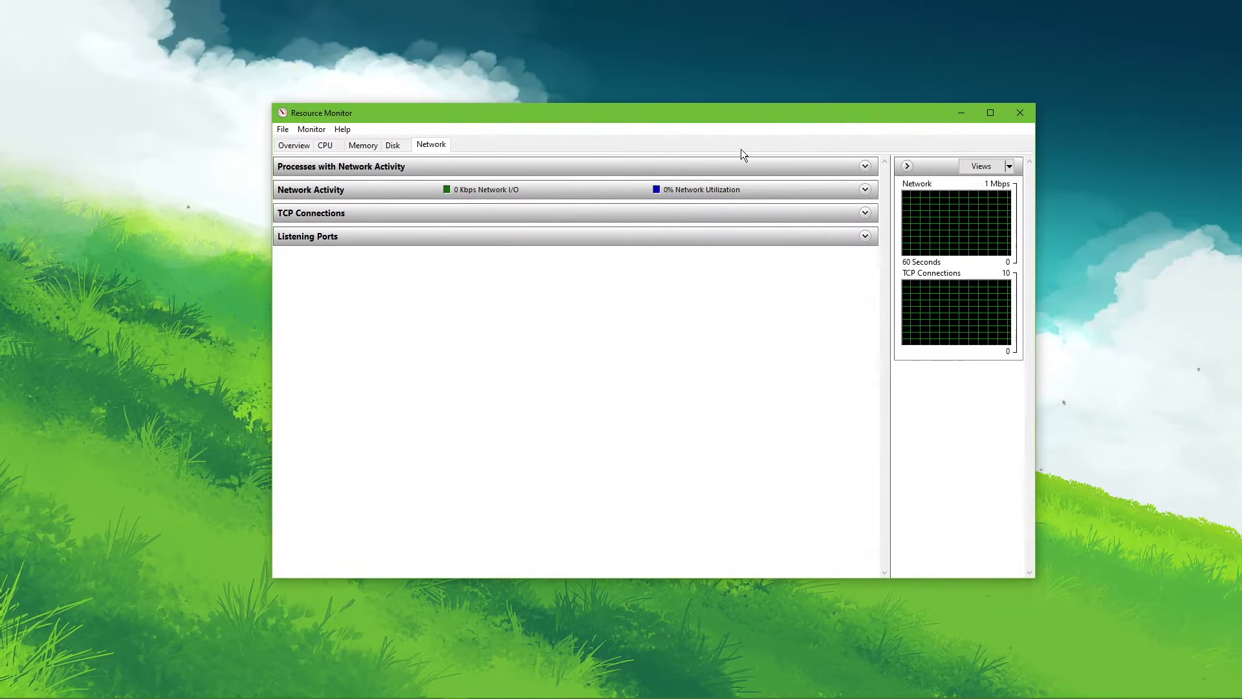
left_click(422, 166)
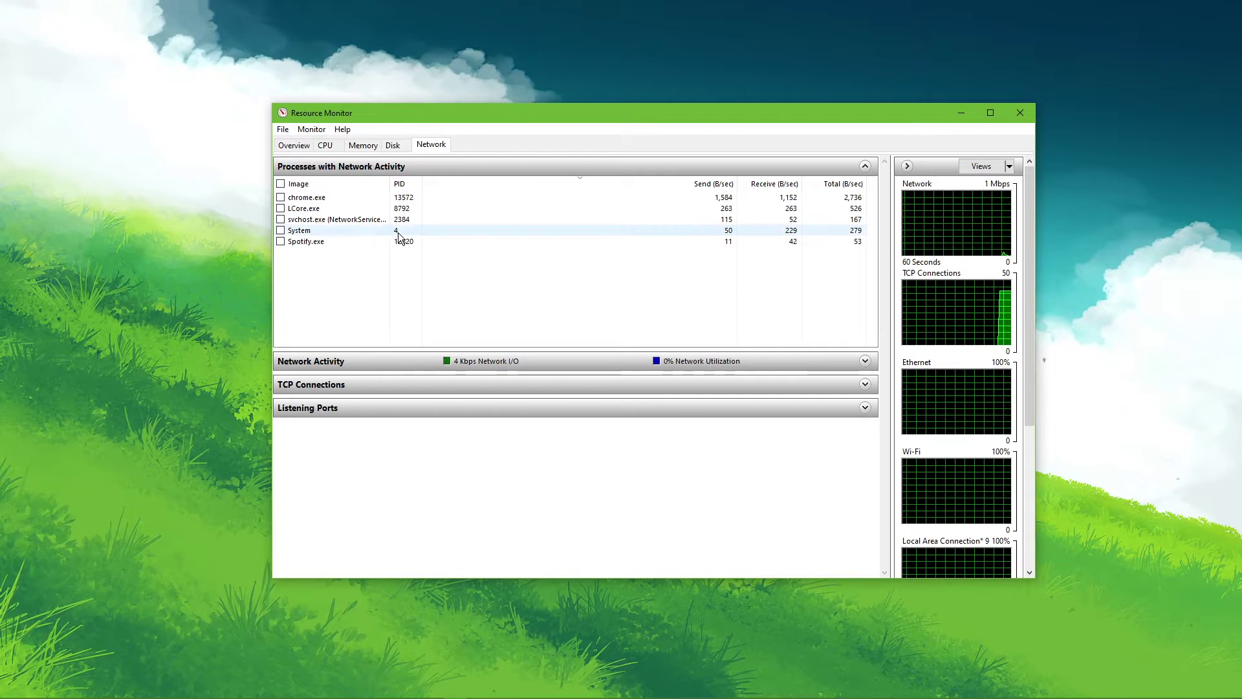
Inspect the chrome.exe and LCore.exe network processes without ending them, then collapse the list
right_click(372, 200)
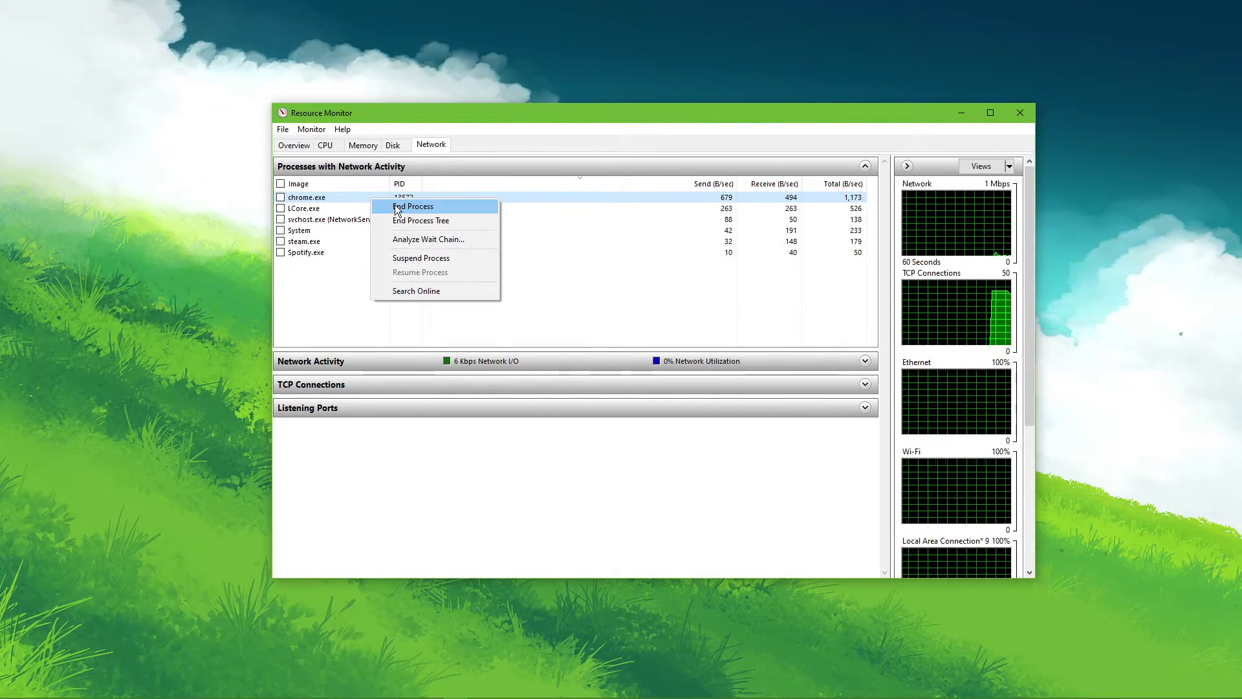
left_click(346, 242)
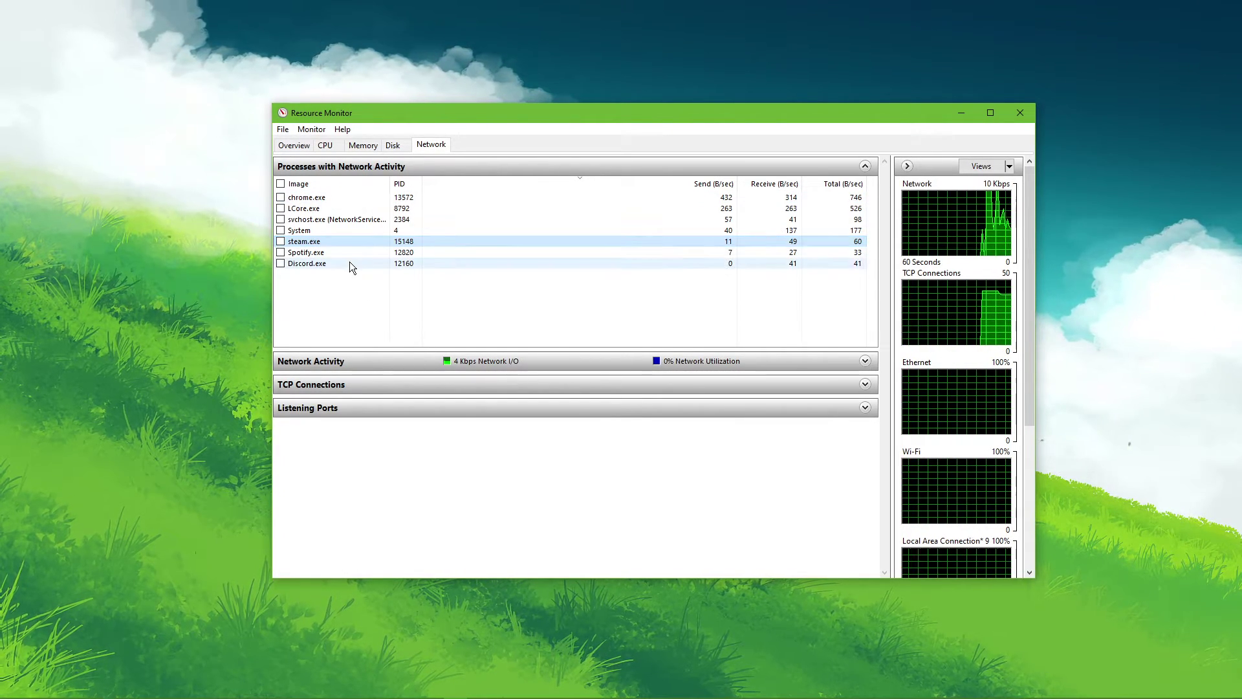
right_click(357, 206)
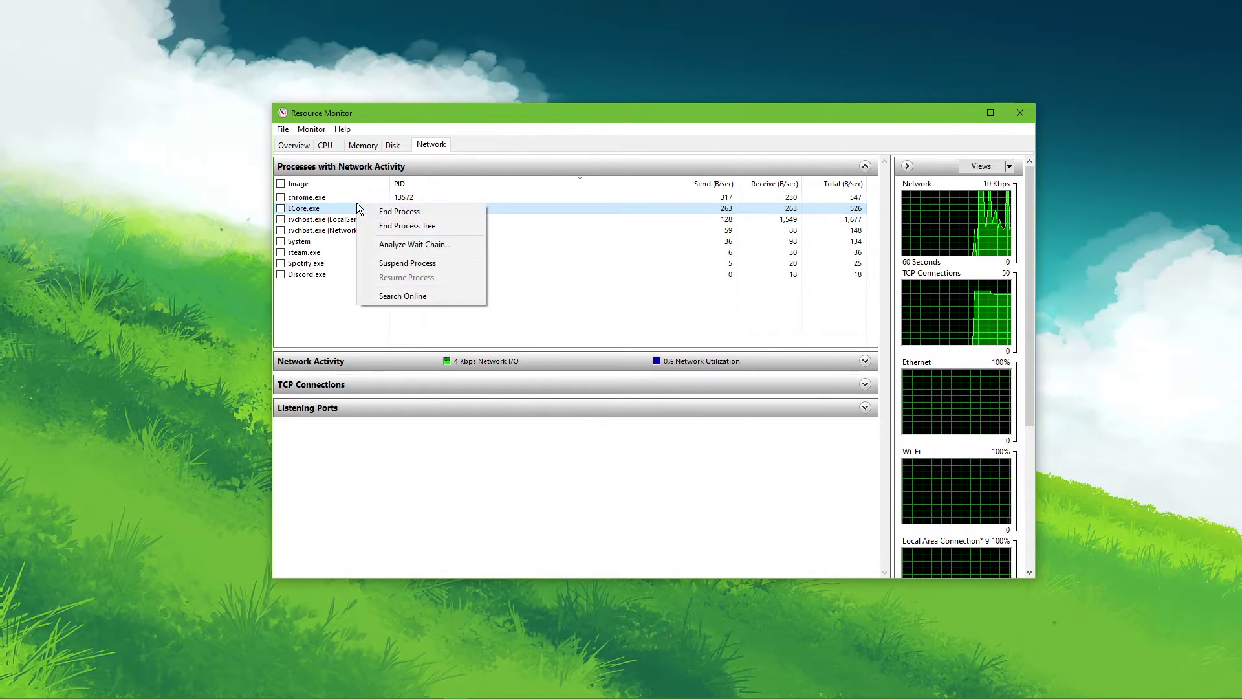
right_click(356, 197)
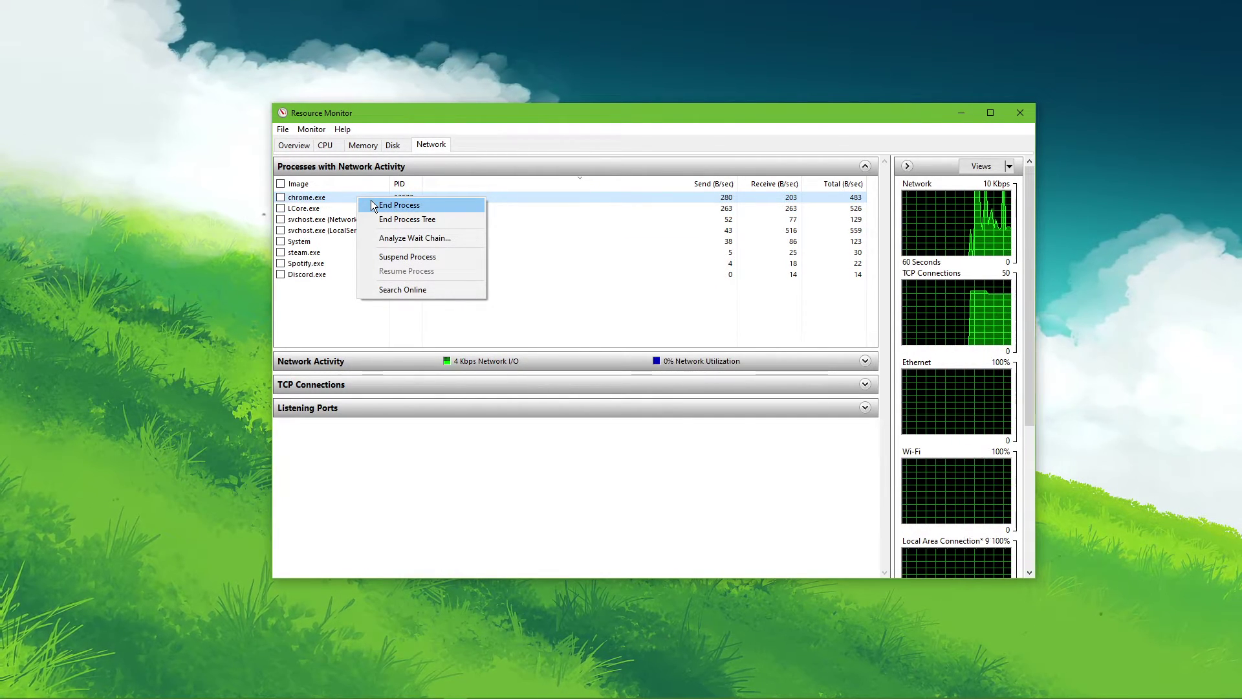
left_click(865, 166)
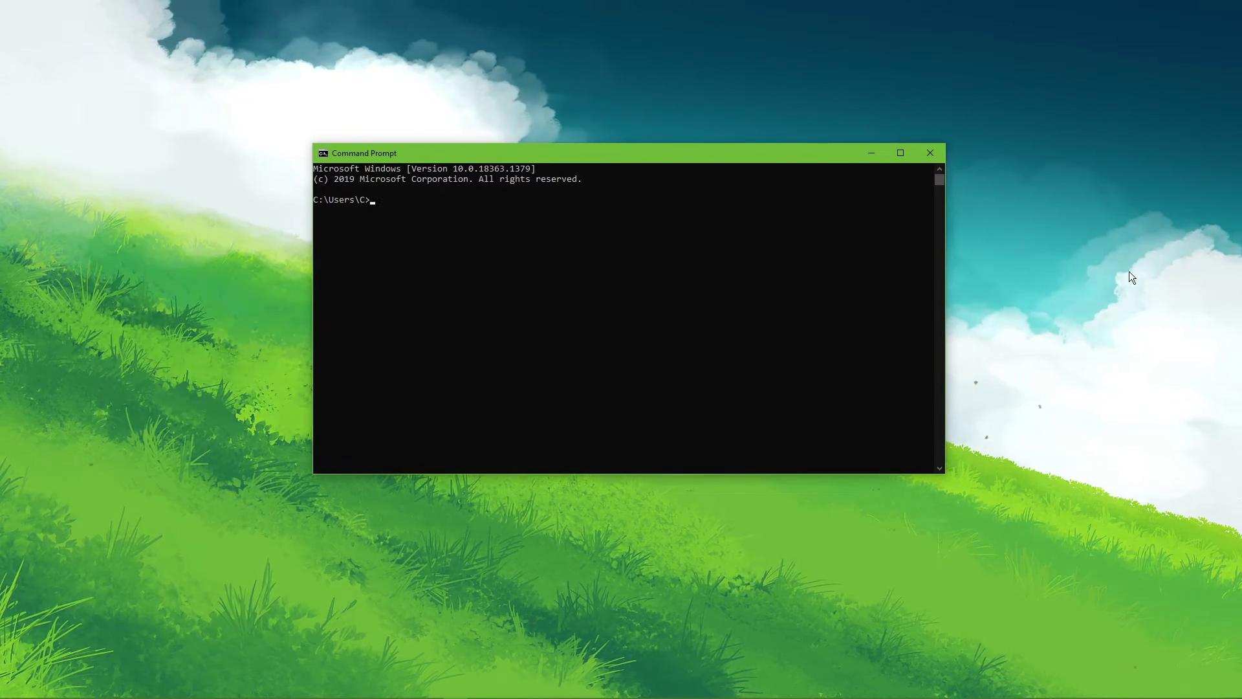
Ping google.com to confirm 0% packet loss, then flush the DNS cache with ipconfig /flushdns
type("ping google.com")
key("Return")
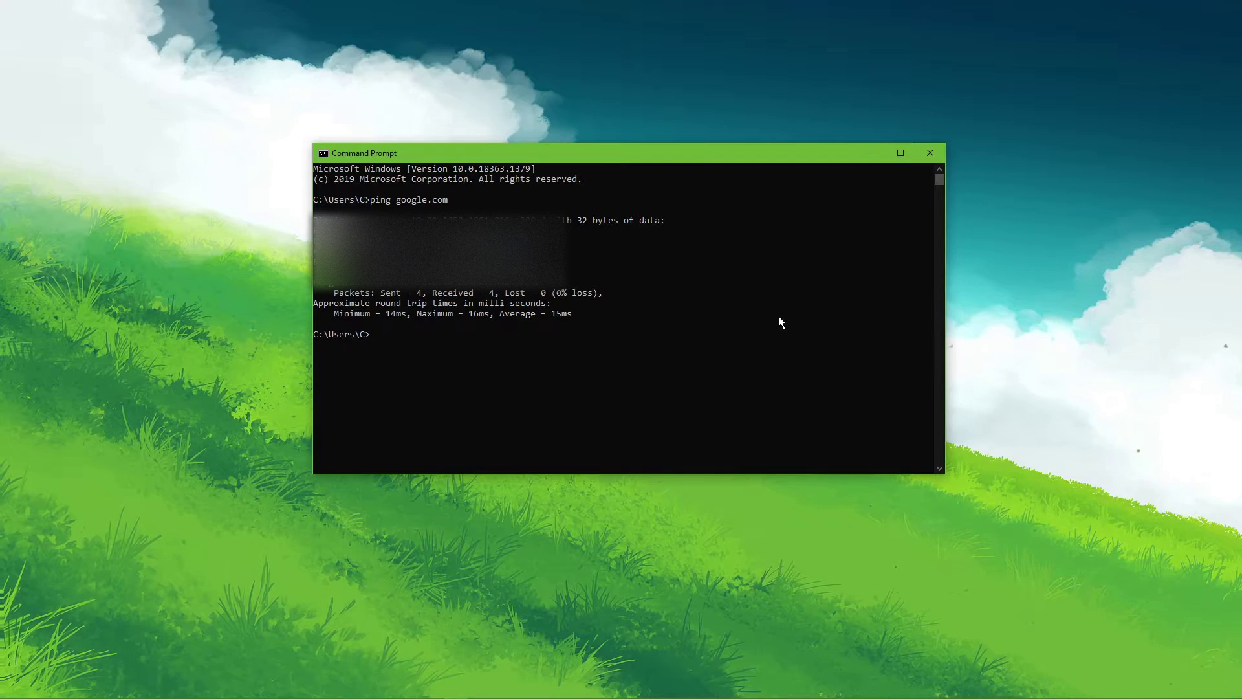
left_click_drag(506, 291, 592, 294)
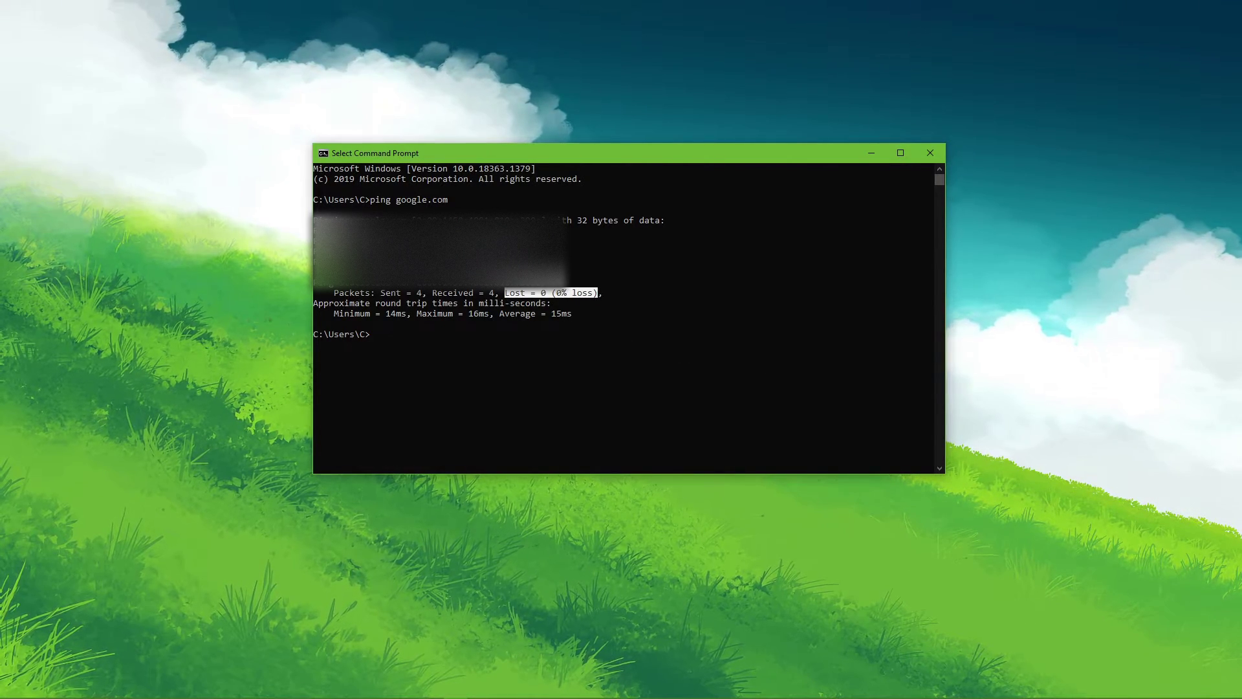
type("ipconfig /flushdns")
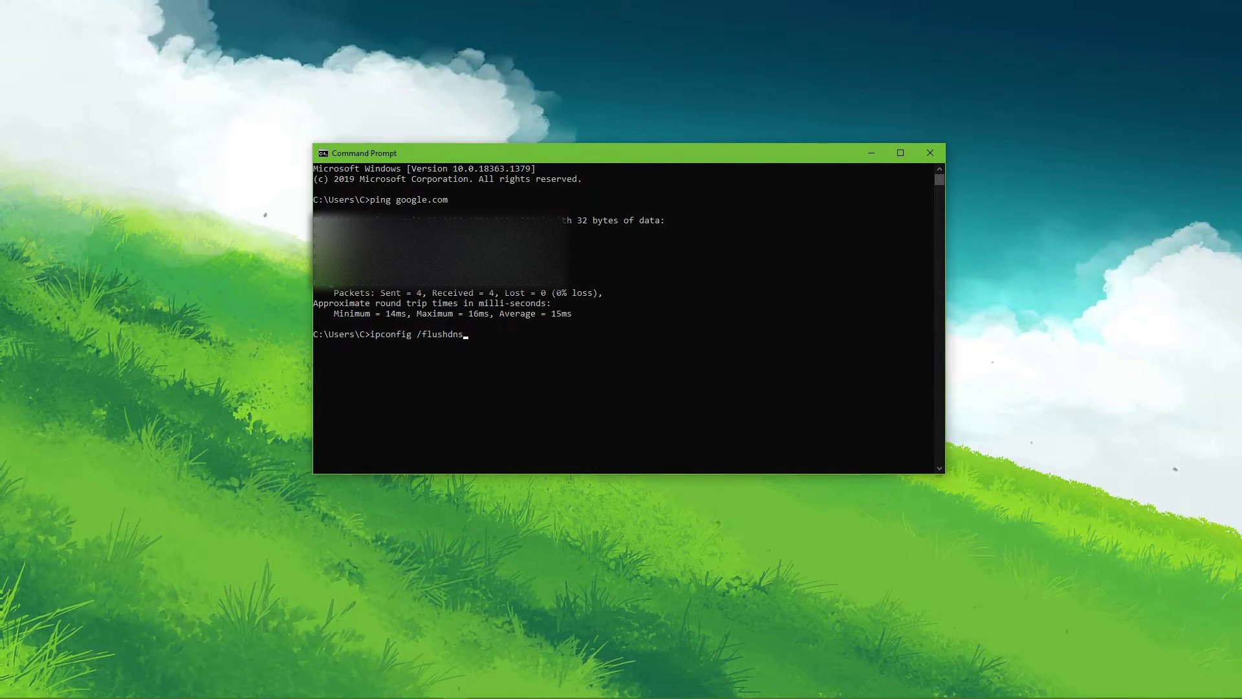
key("Return")
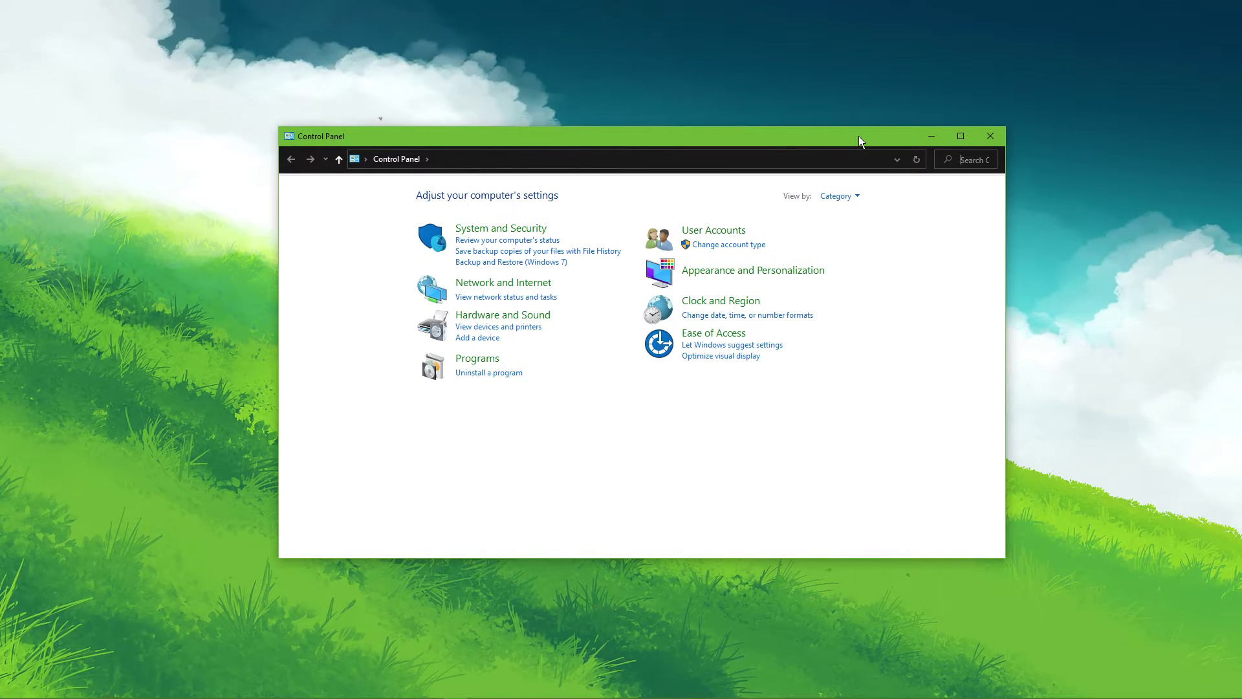
Open Network and Sharing Center's Ethernet Status window and centre it on screen
left_click(527, 284)
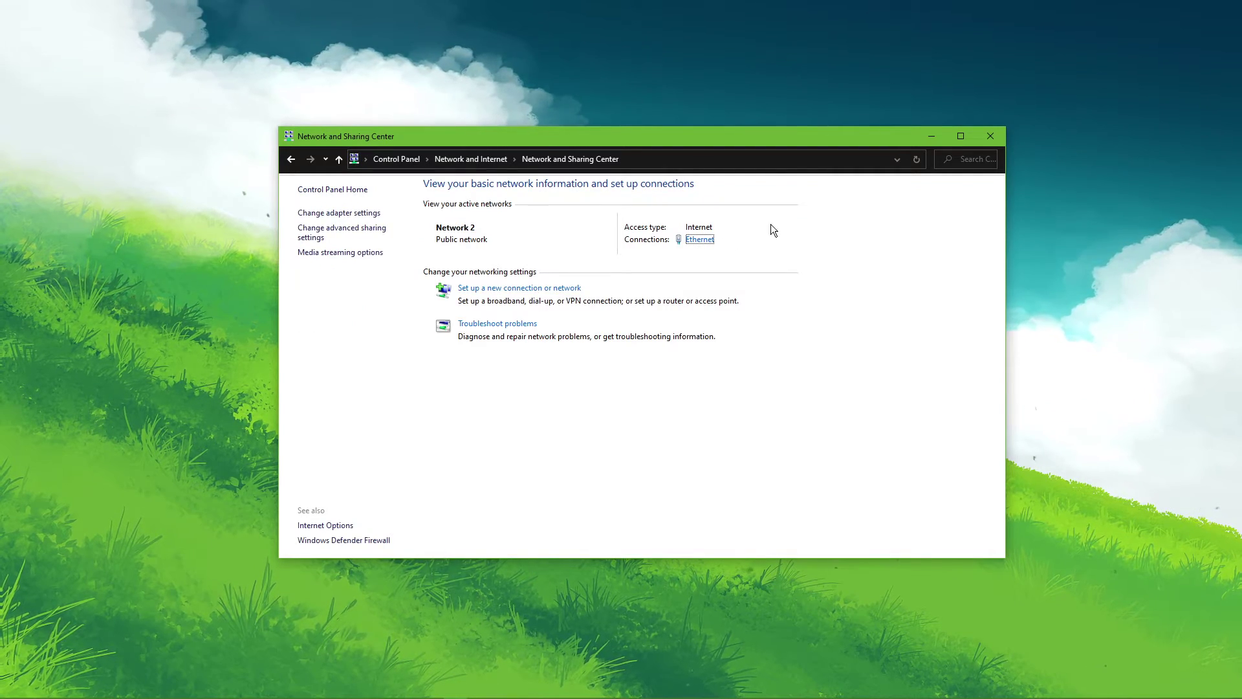
left_click(700, 240)
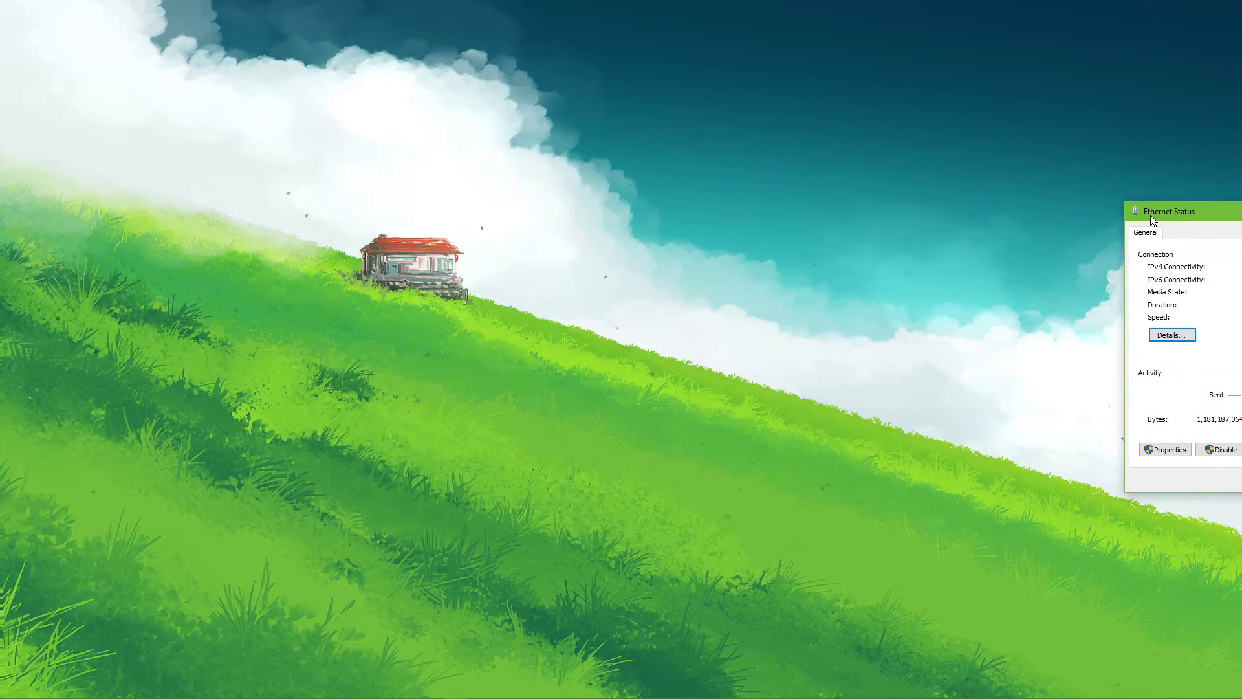
left_click_drag(1150, 215, 528, 184)
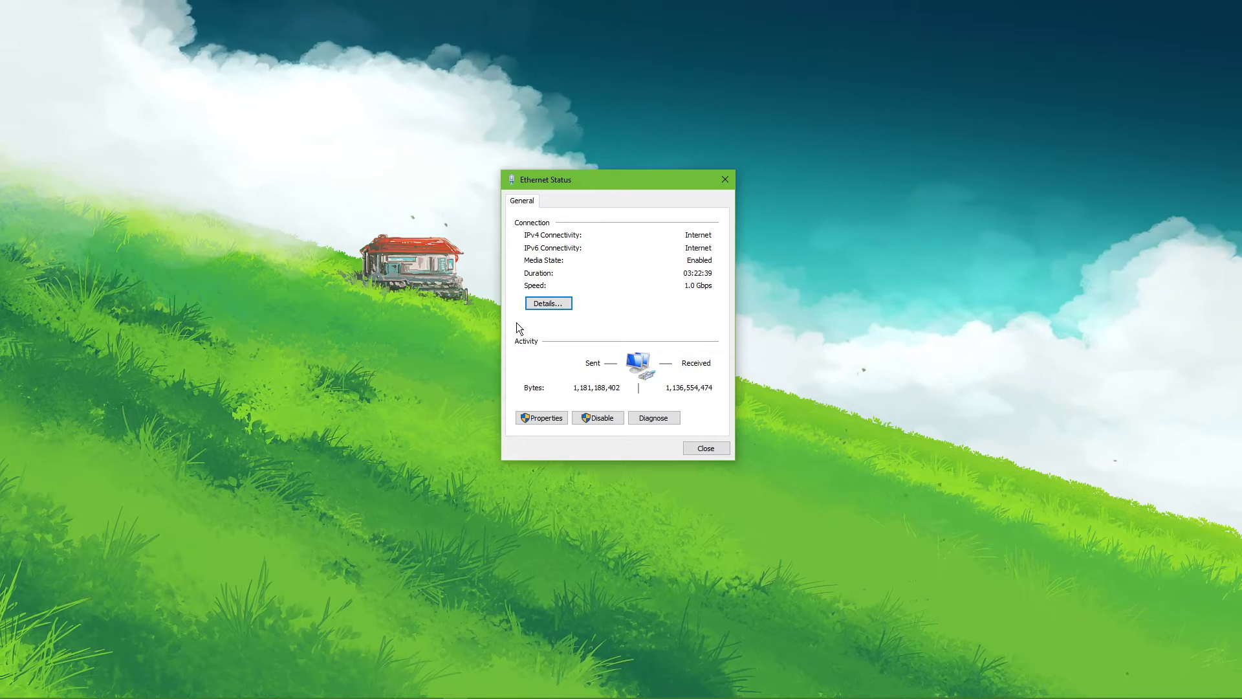
Set Ethernet IPv4 DNS to 8.8.8.8 and 8.8.4.4 with Validate checked, save, and close the windows
left_click(539, 419)
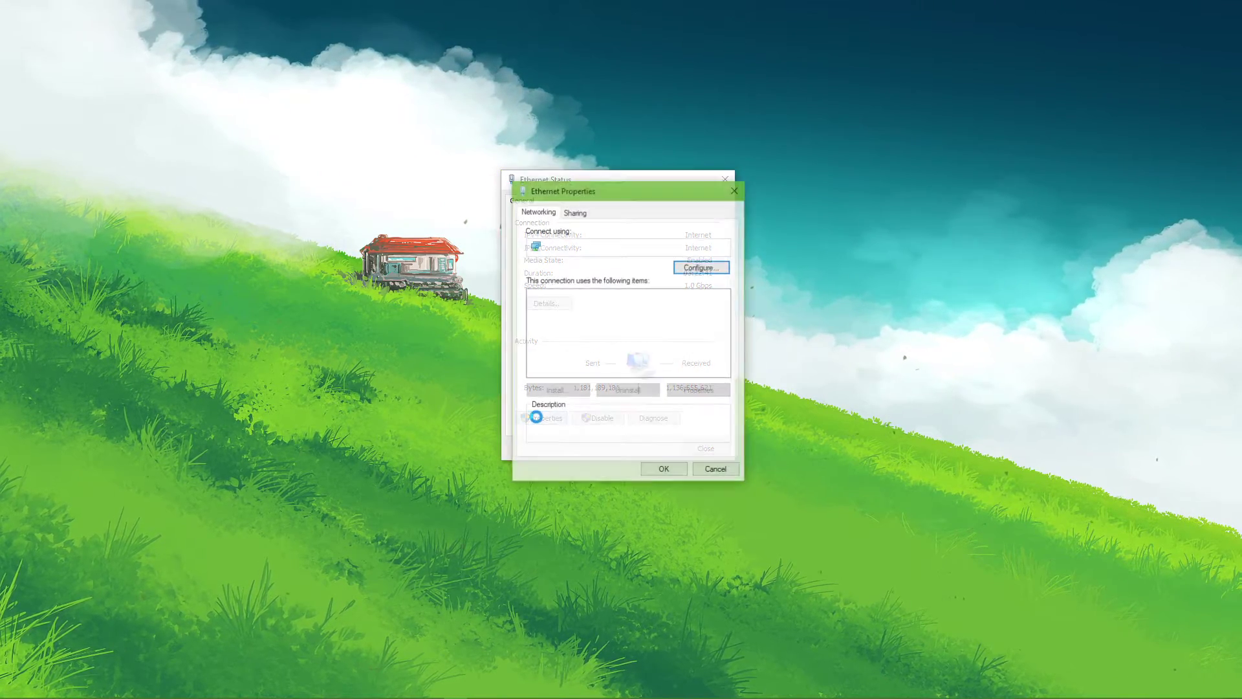
left_click_drag(584, 186, 572, 172)
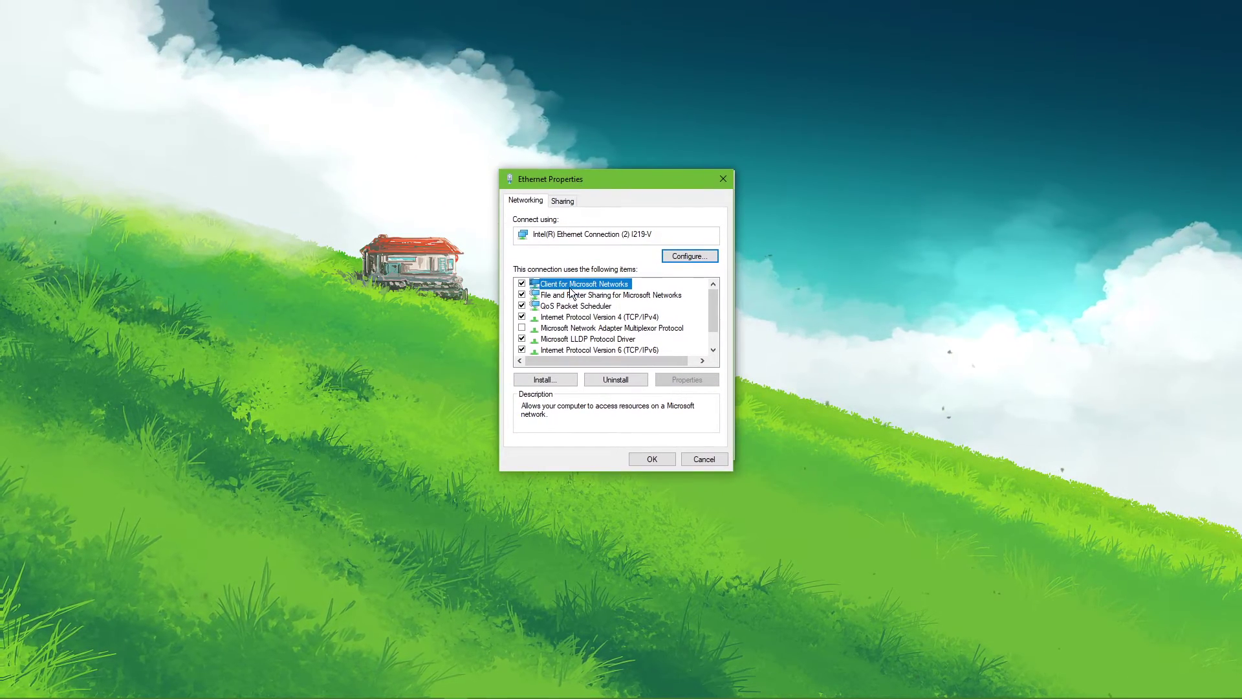
double_click(579, 318)
left_click_drag(608, 228, 573, 180)
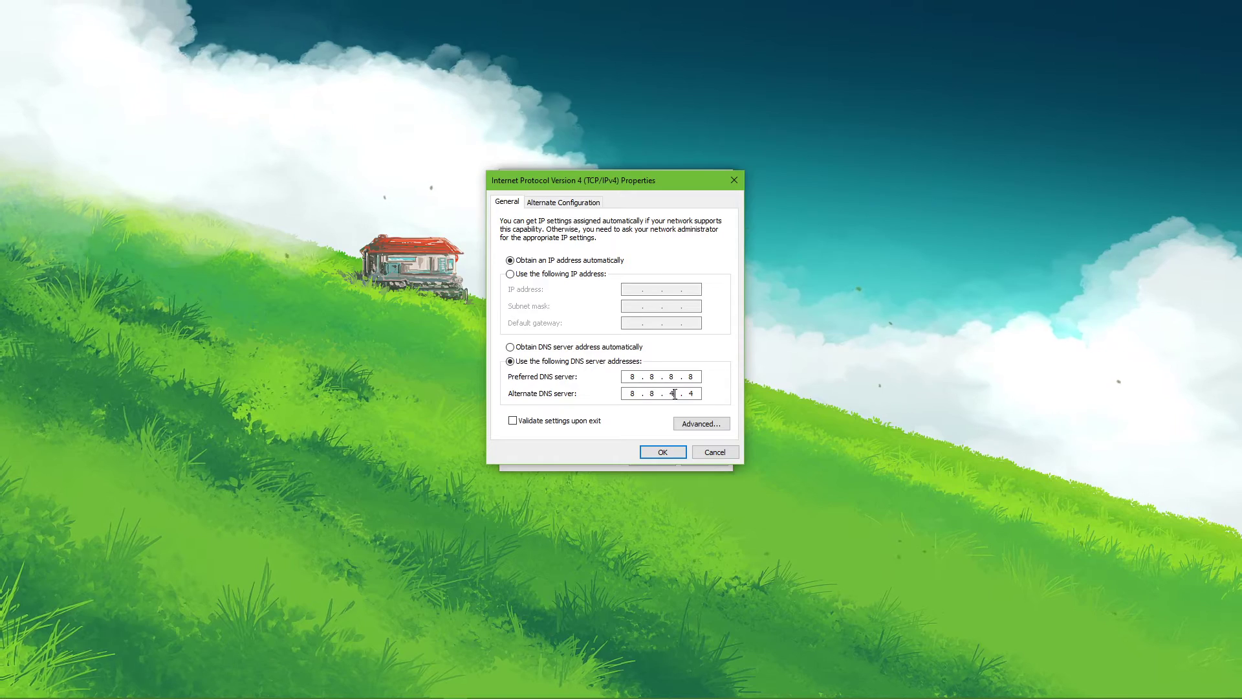
left_click(647, 420)
left_click(650, 448)
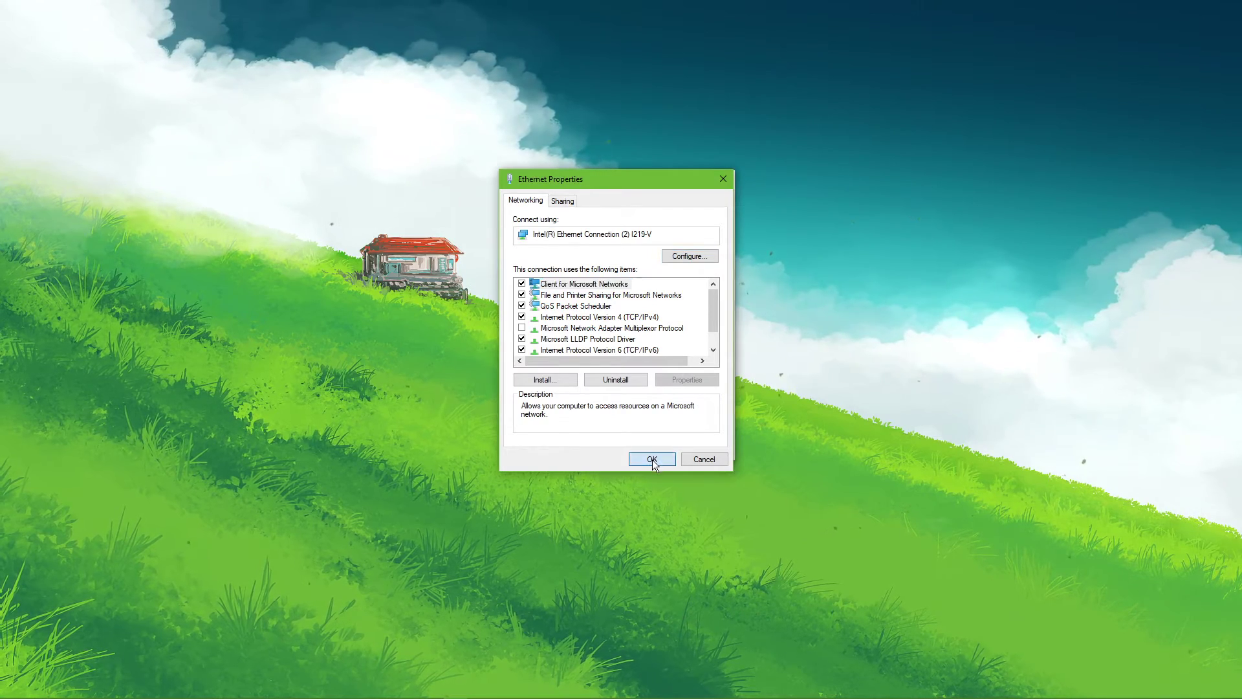
left_click(652, 459)
left_click(695, 449)
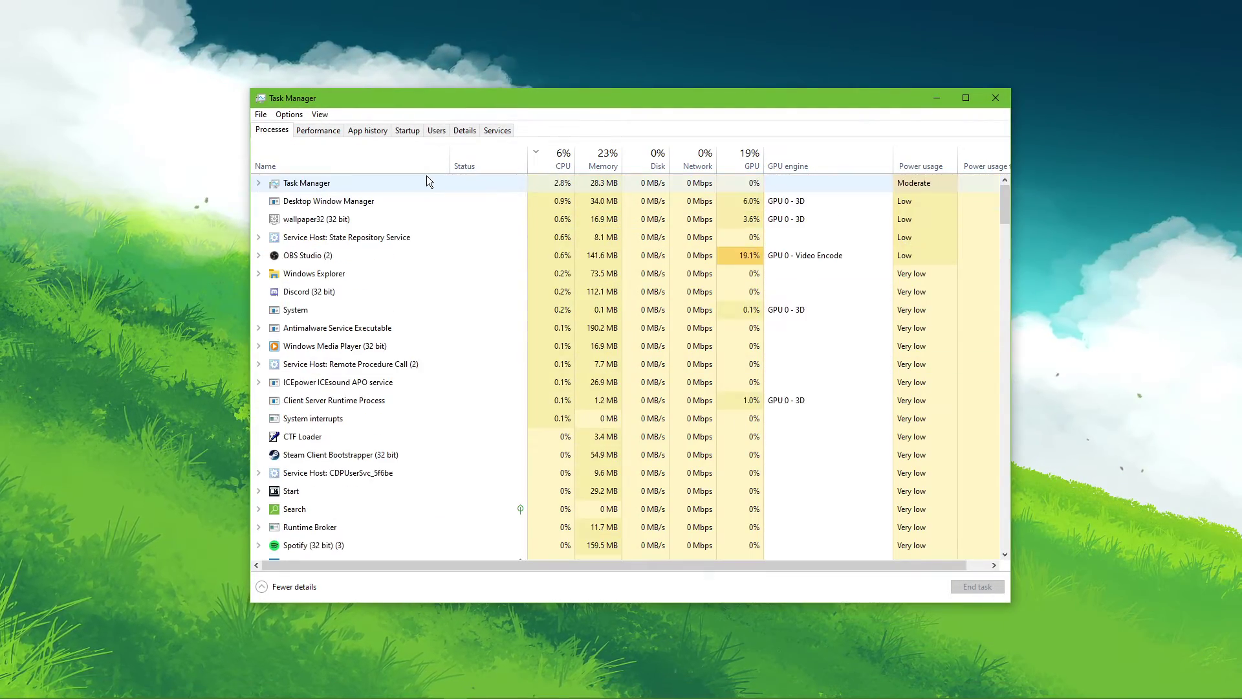
Sort Task Manager processes by CPU, highest first, and review OBS Studio, Windows Media Player and others
left_click(560, 164)
left_click(561, 166)
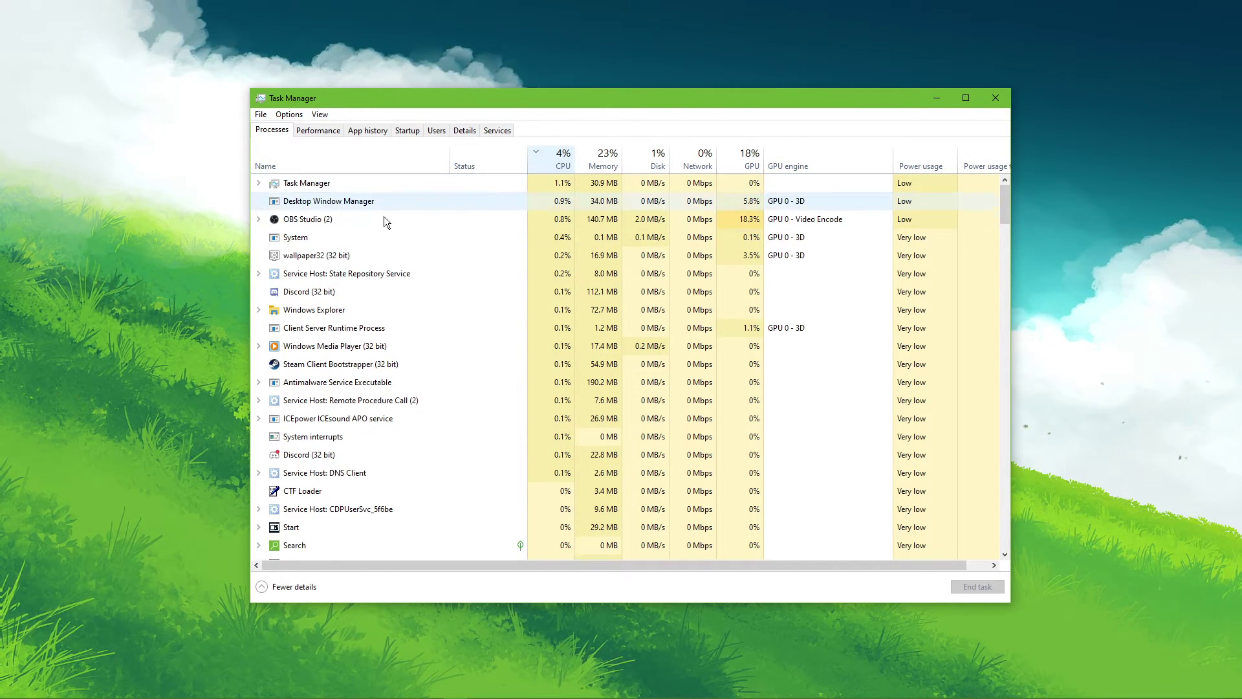
left_click(355, 222)
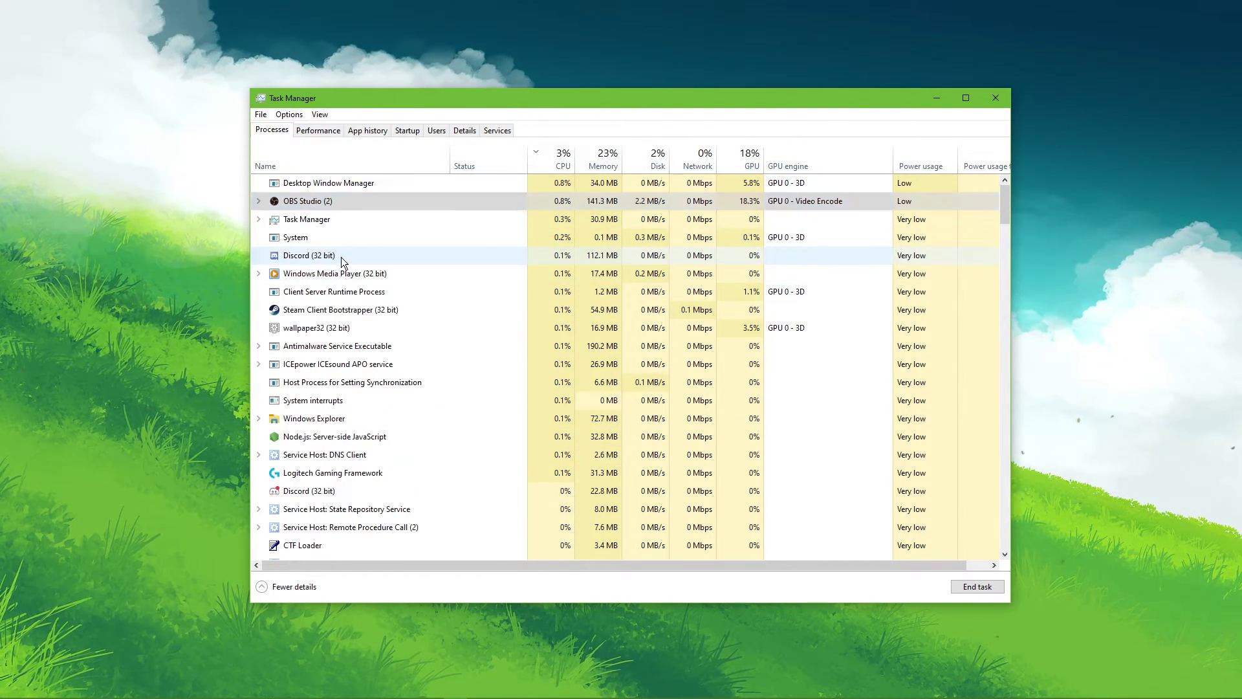
left_click(346, 273)
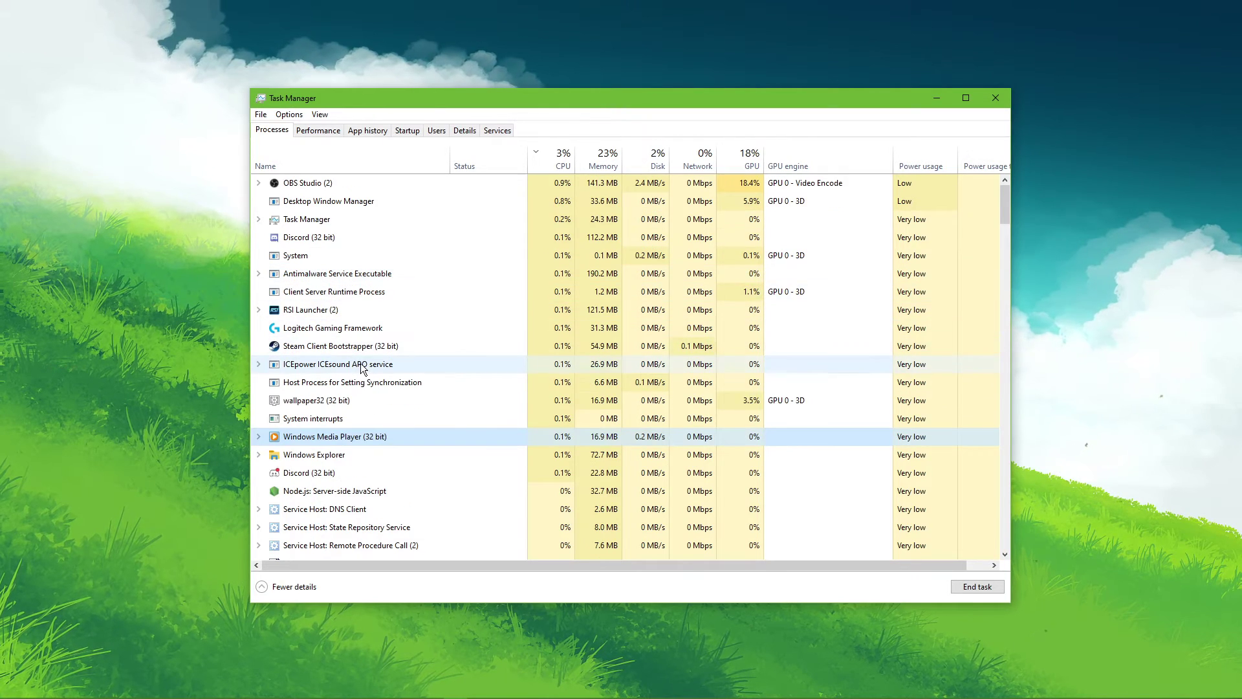
scroll(363, 396, "down", 1)
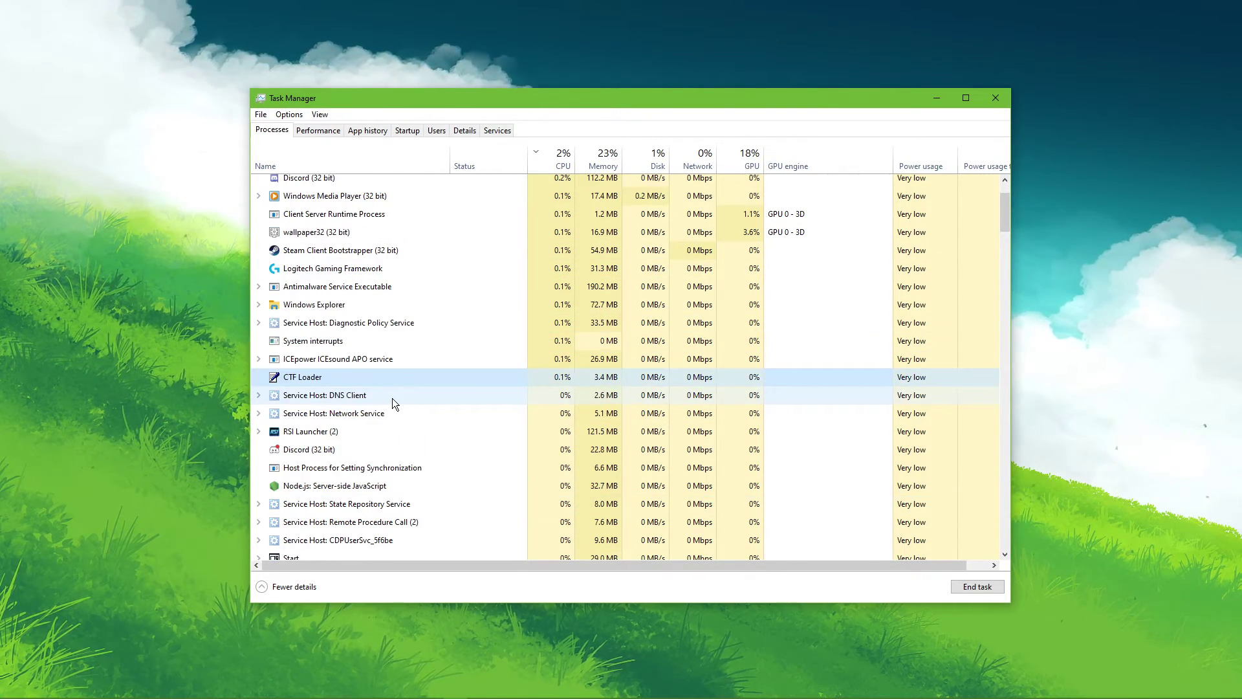
scroll(391, 398, "down", 5)
scroll(392, 397, "up", 1)
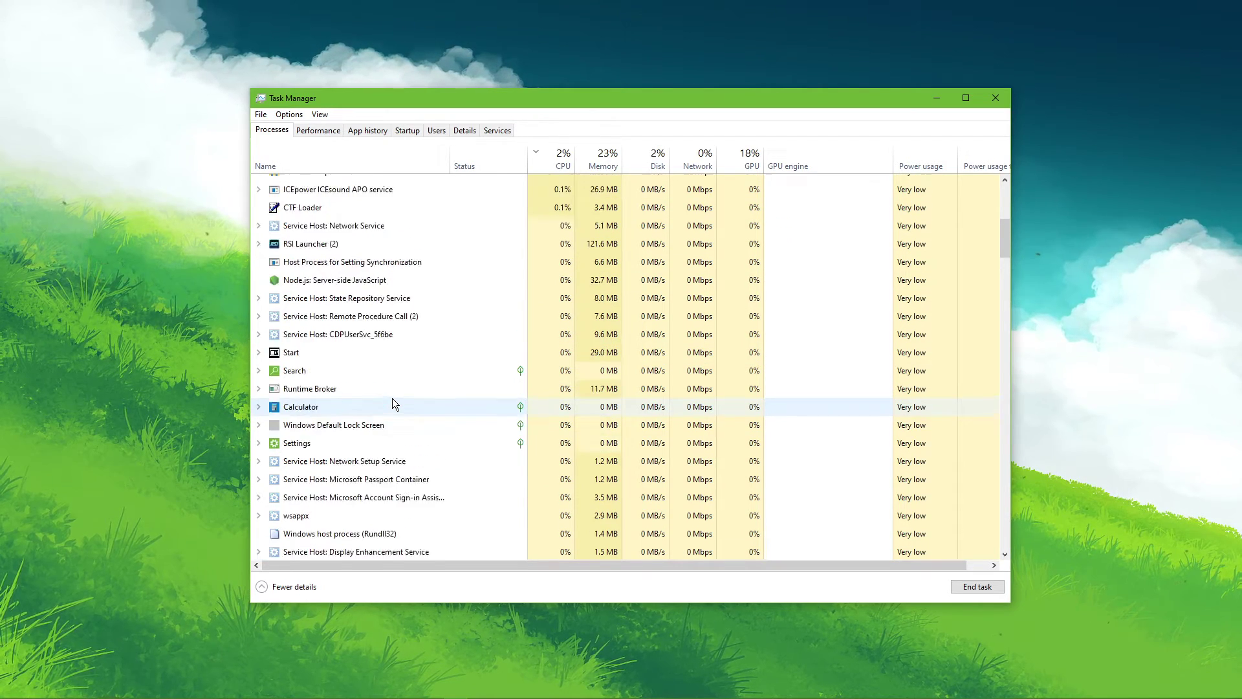
scroll(392, 398, "up", 2)
End the Creative Cloud Helper process and close Task Manager
right_click(343, 230)
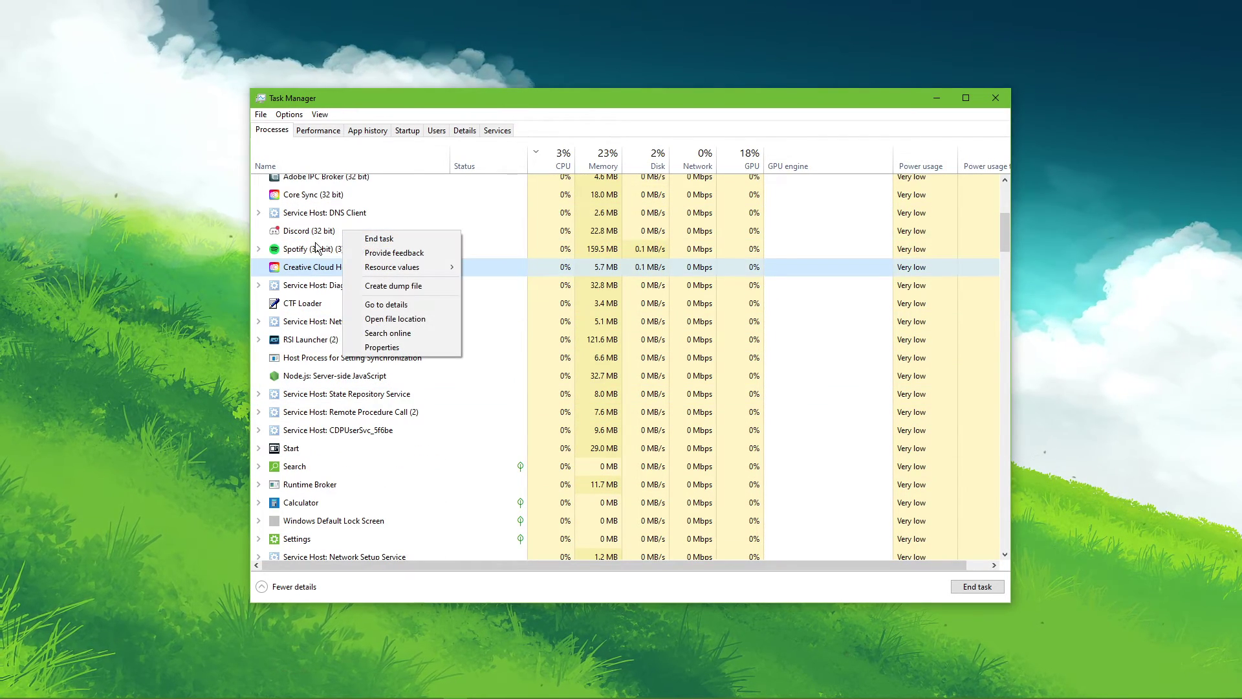
left_click(364, 245)
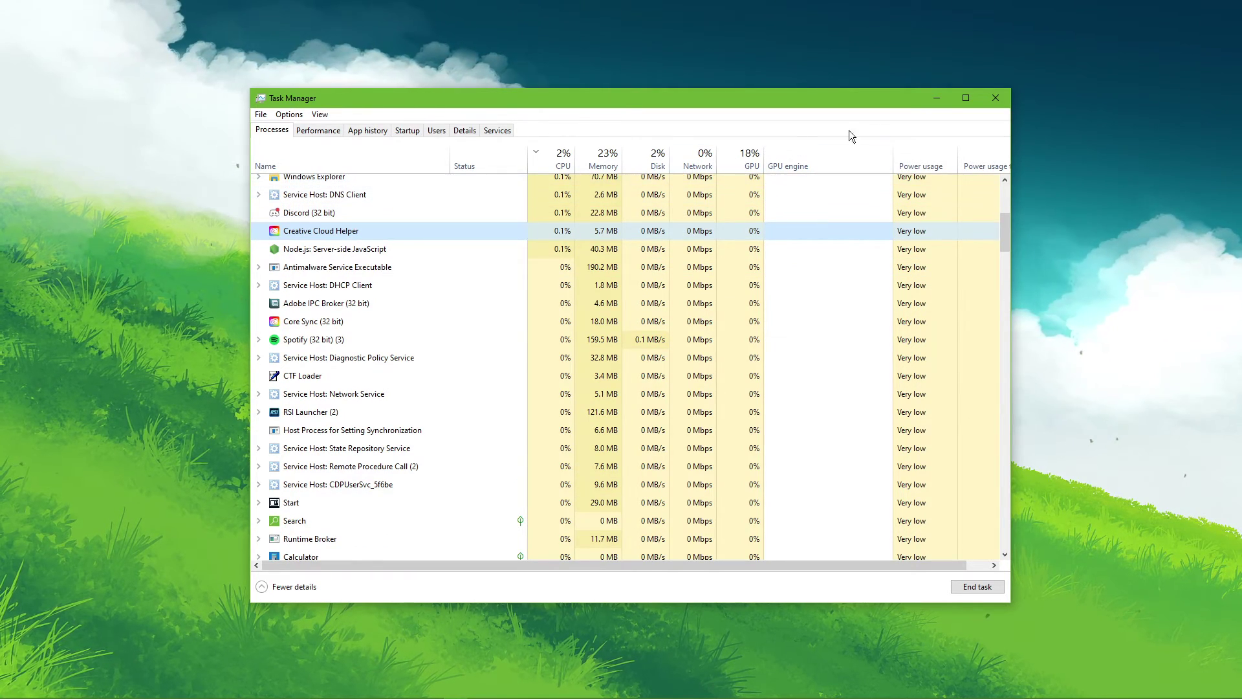
left_click(986, 101)
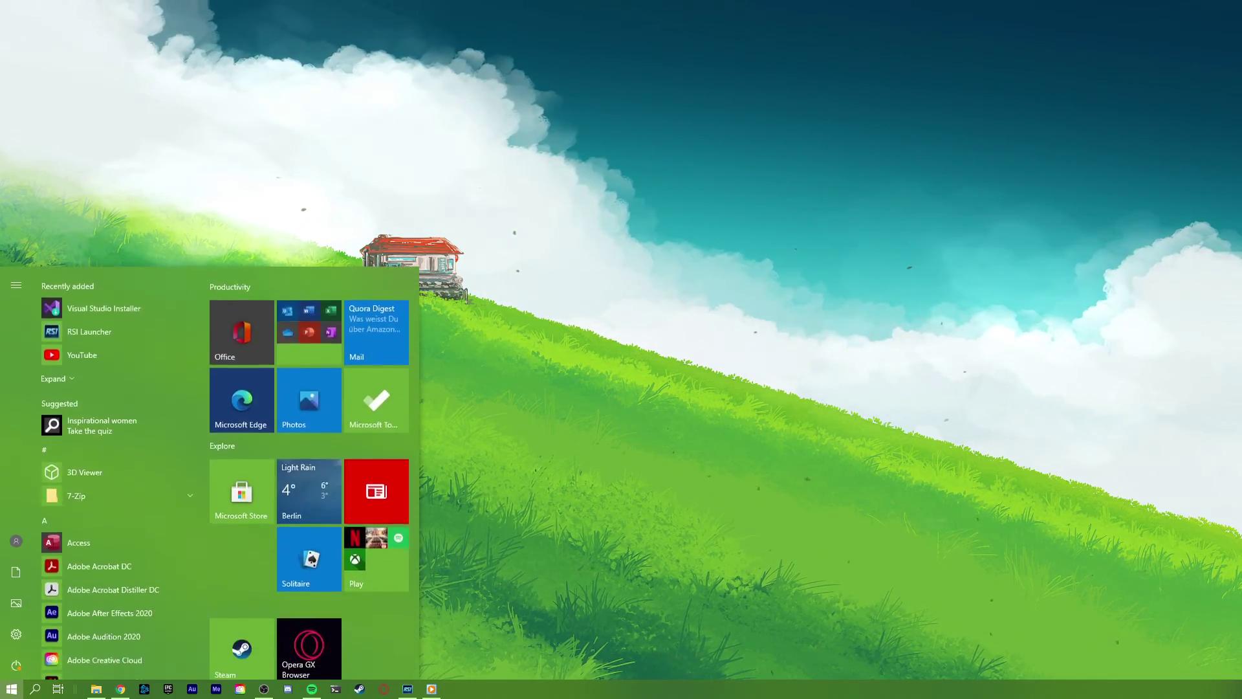
Open the %temp% folder from Start search and centre its window
type("%temp%")
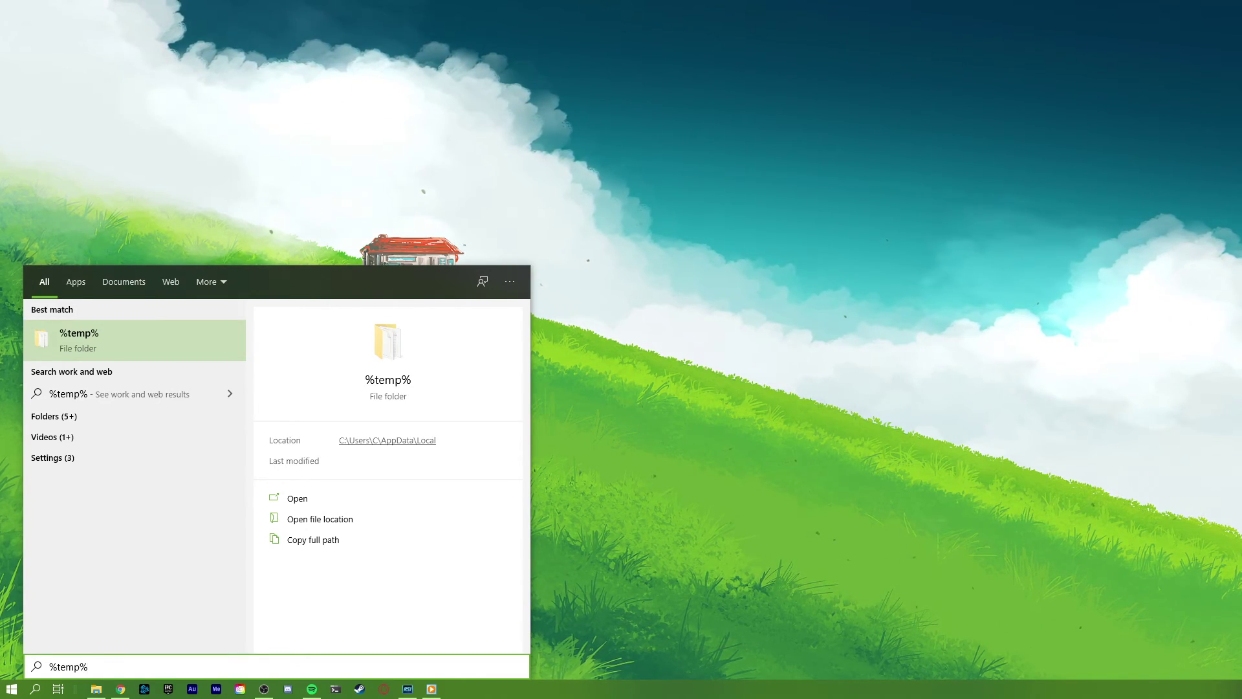
key("Return")
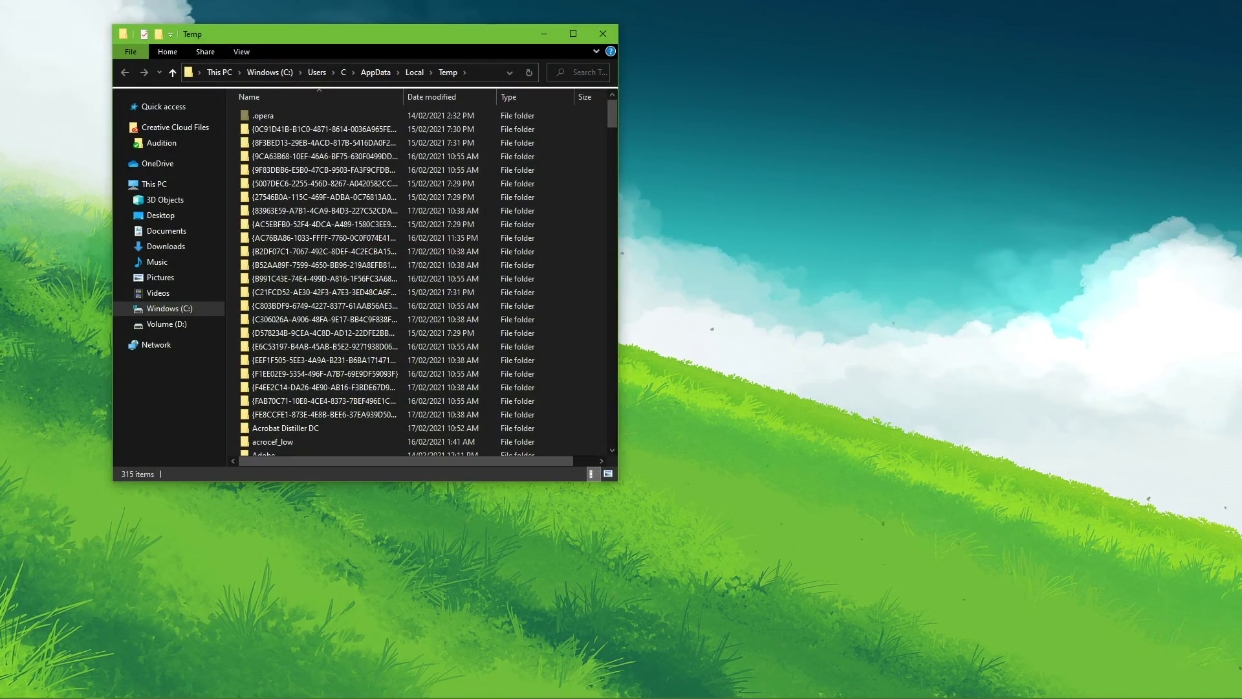
left_click_drag(457, 37, 746, 108)
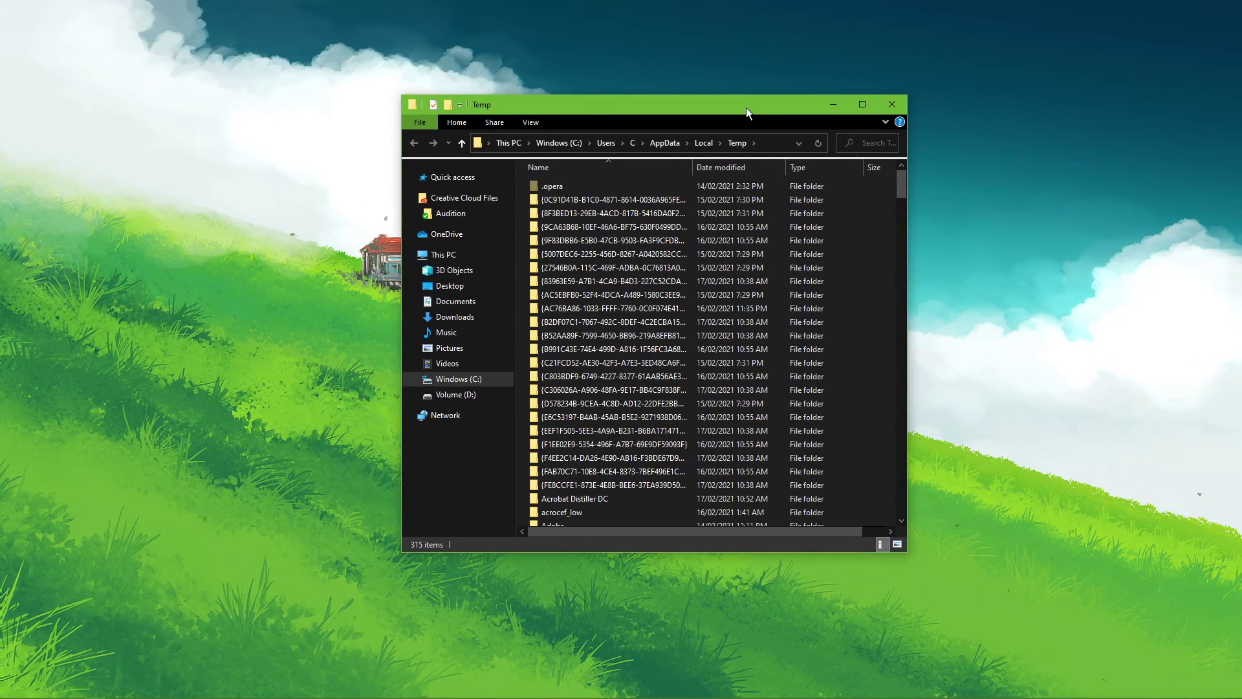
Delete all Temp folder items, skipping access-denied and in-use ones for all items
key("ctrl+a")
right_click(724, 253)
left_click(735, 441)
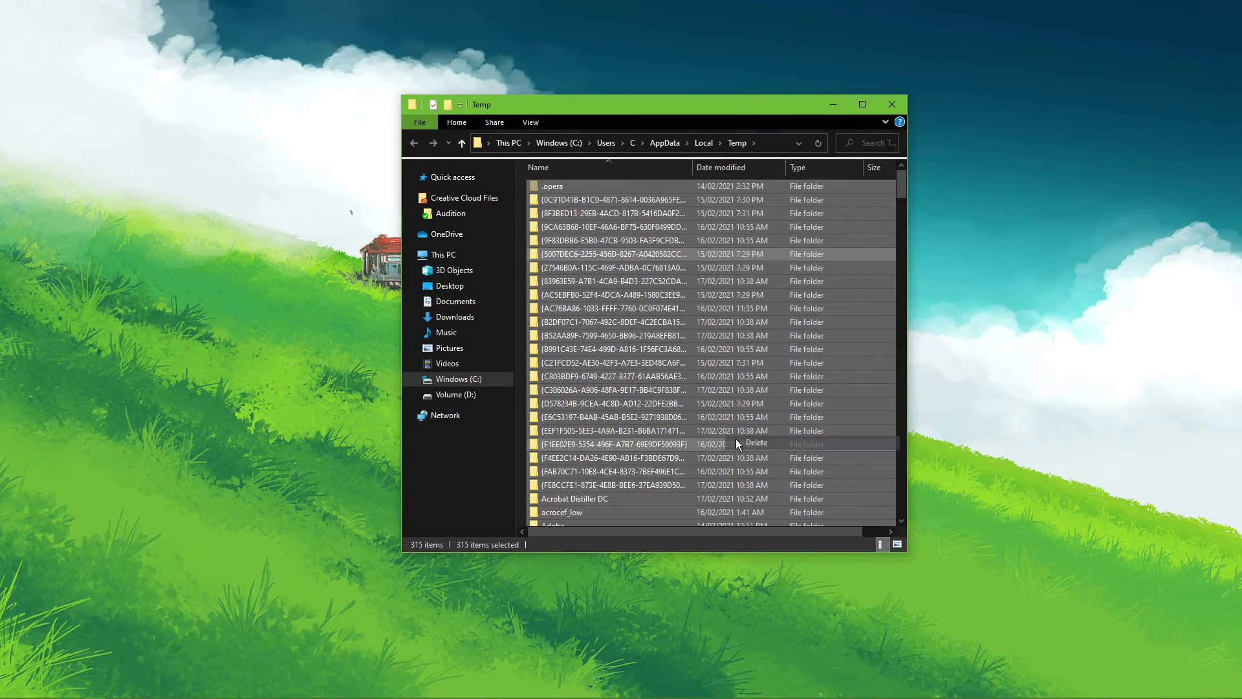
left_click(373, 274)
left_click(487, 293)
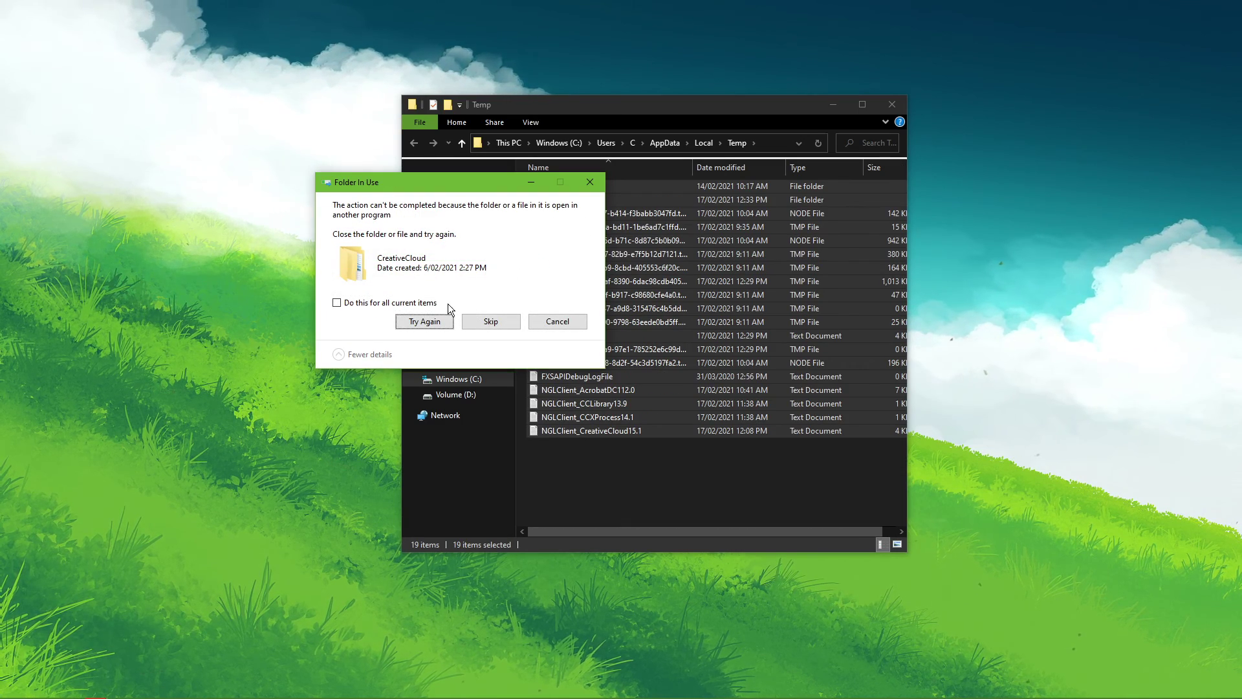
left_click(433, 303)
left_click(469, 320)
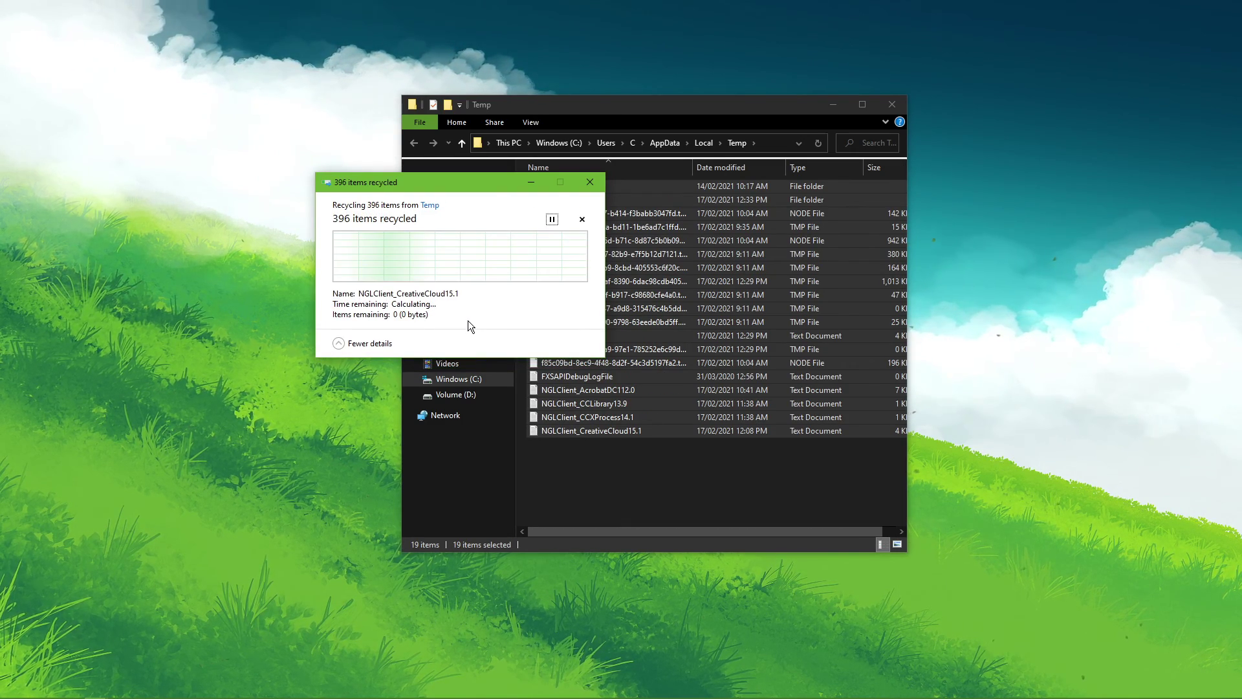